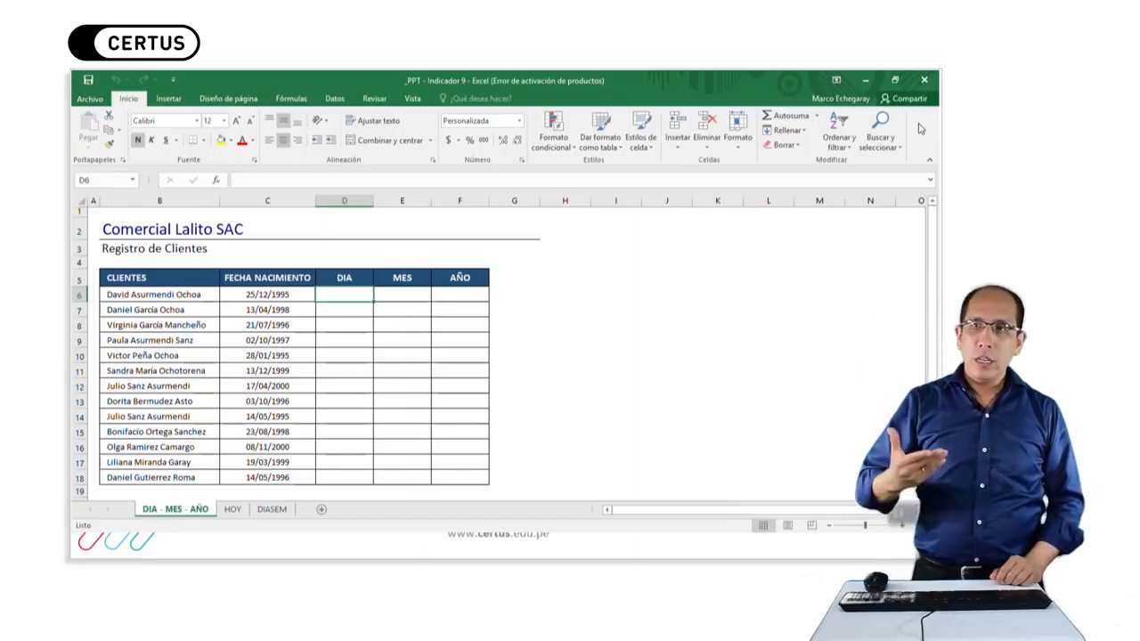
Enter =DIA(C6) in cell D6 to extract the day from the first client's birth date.
key(F2)
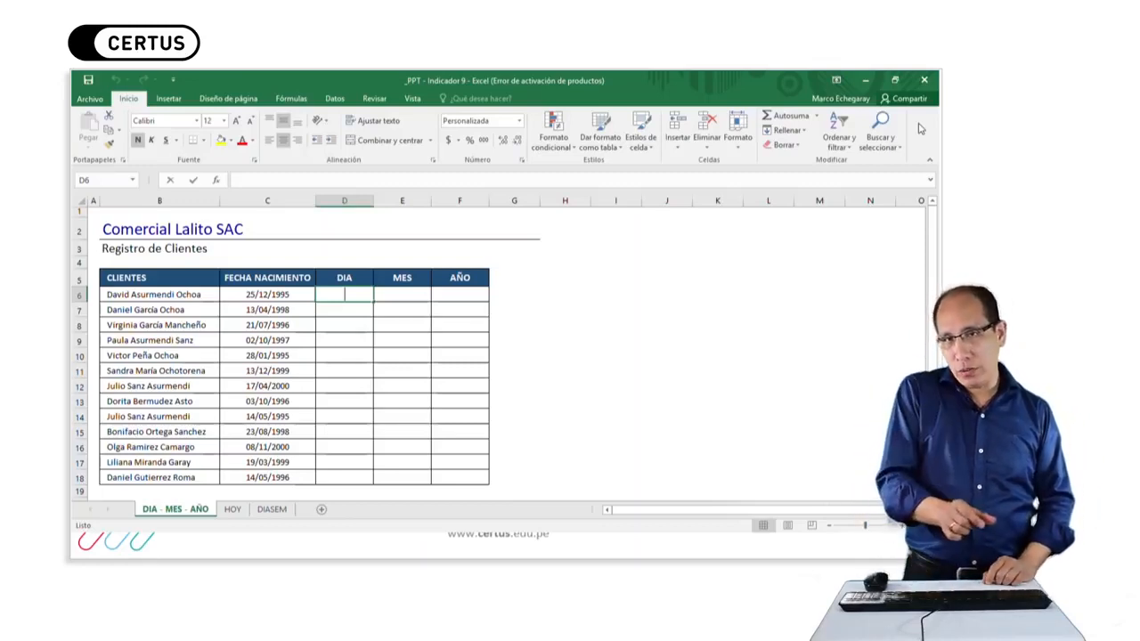
text(=DIA)
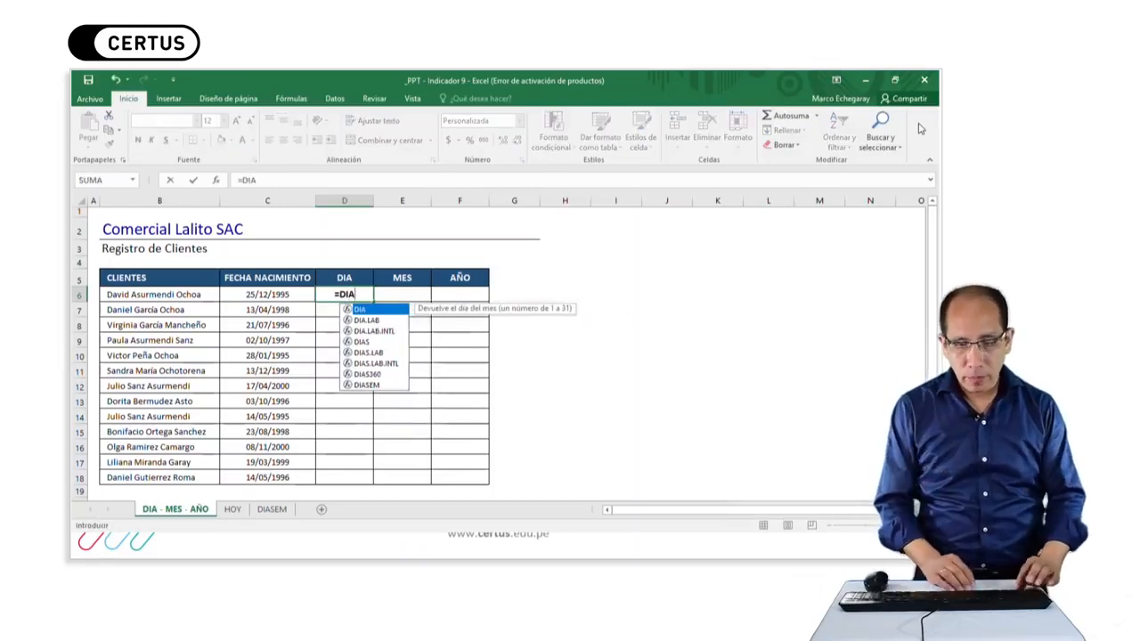
text(()
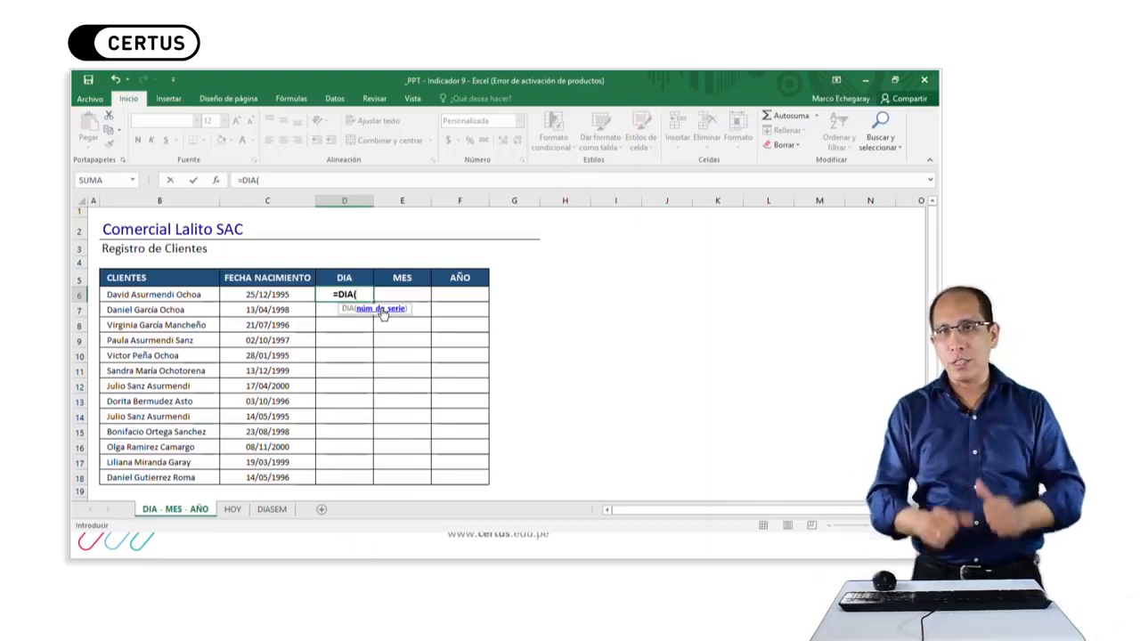
click(274, 296)
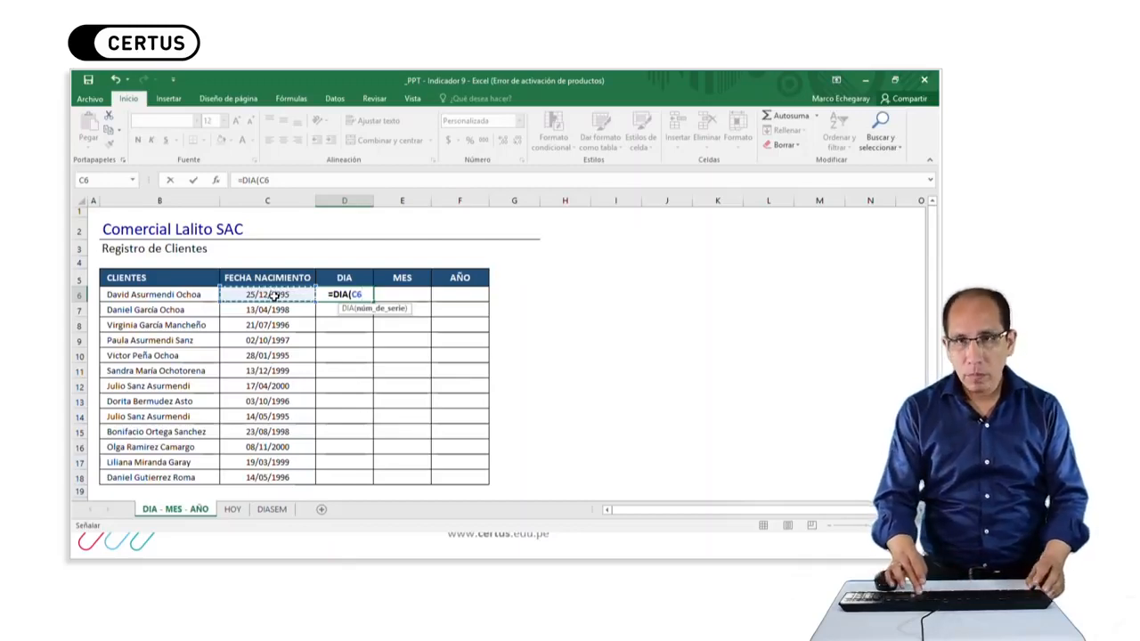
text())
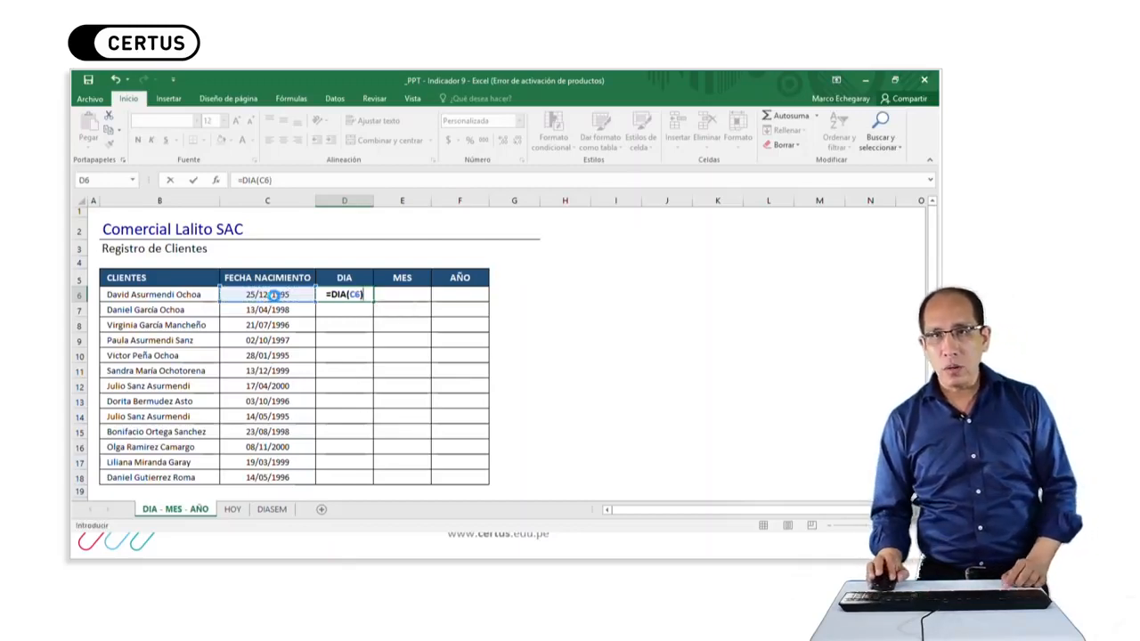
key(ctrl+Return)
key(Up)
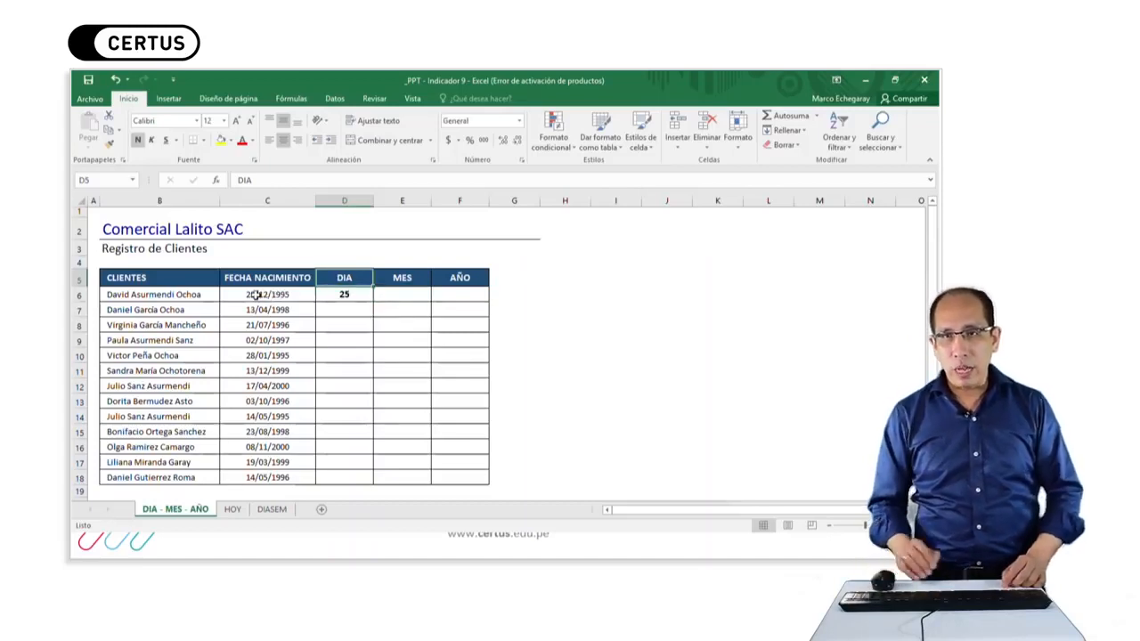
Enter =MES(C6) in cell E6 to extract the month from the first client's birth date.
click(408, 293)
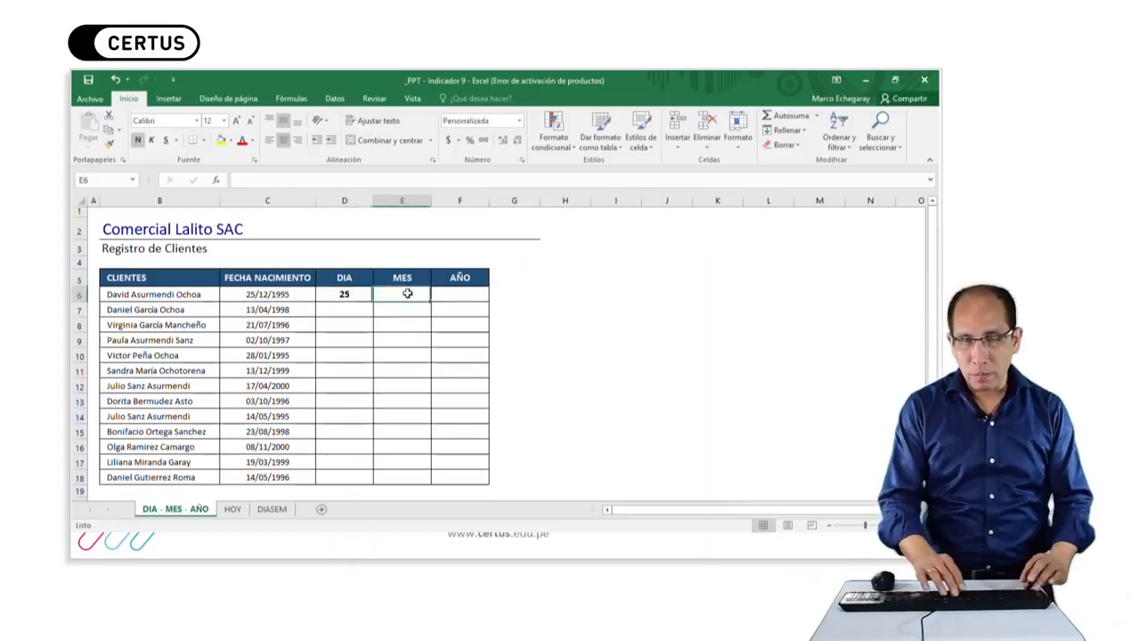
text(=MES()
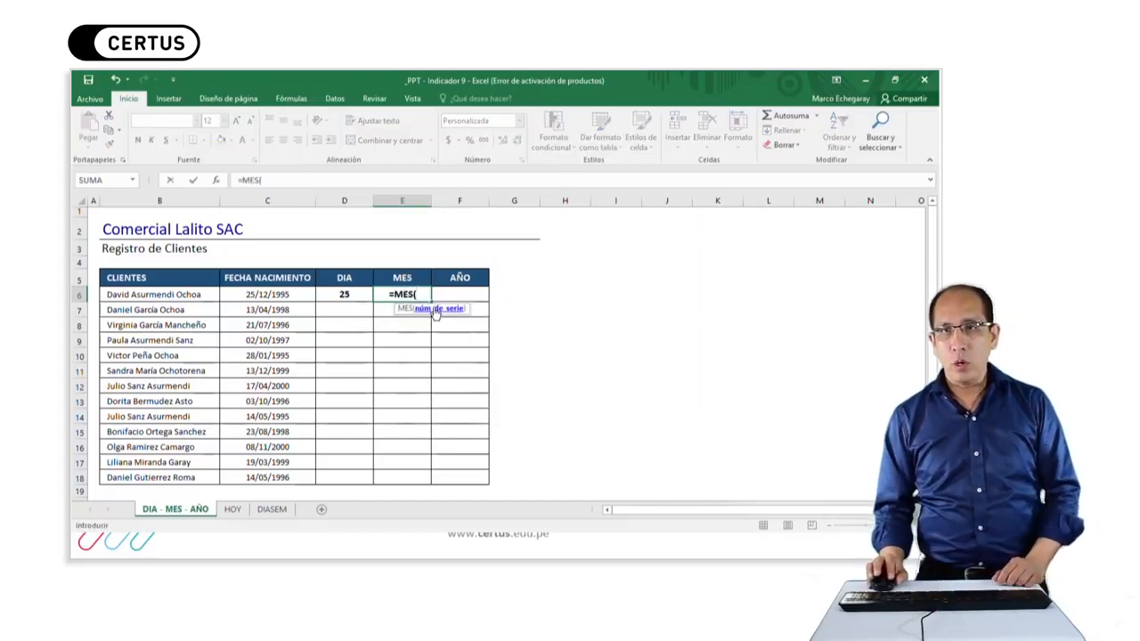
click(277, 294)
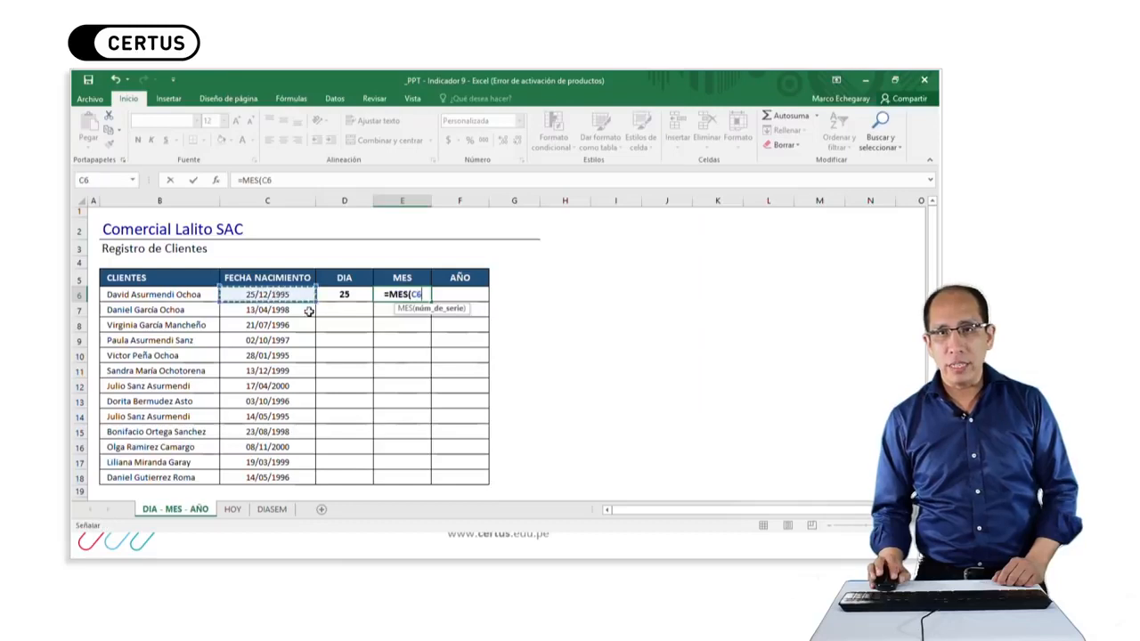
text())
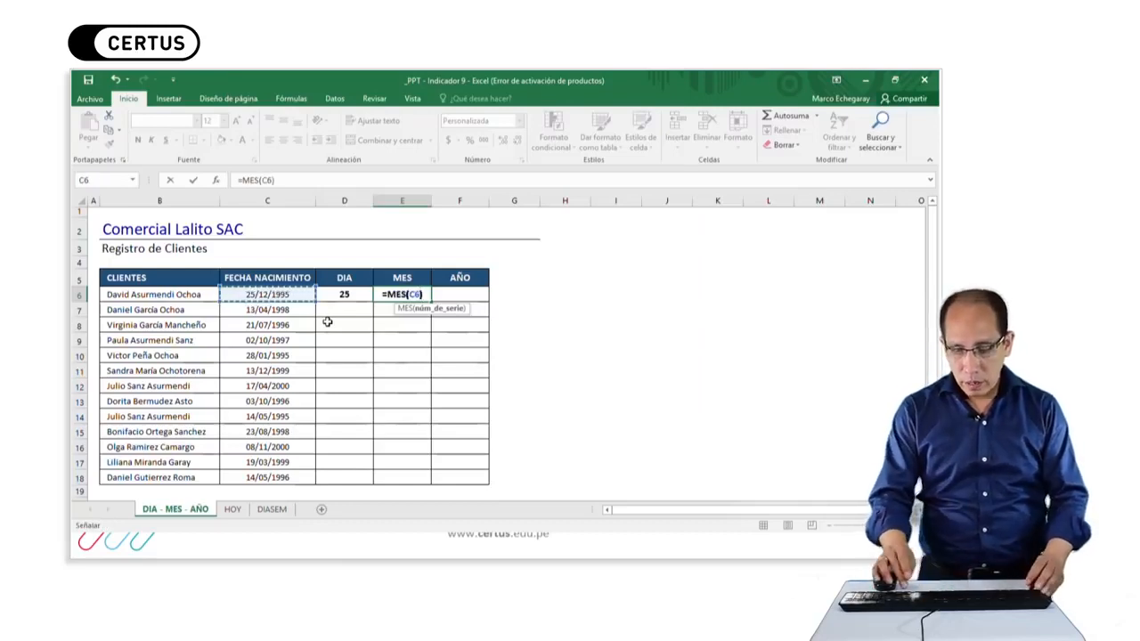
key(ctrl+Return)
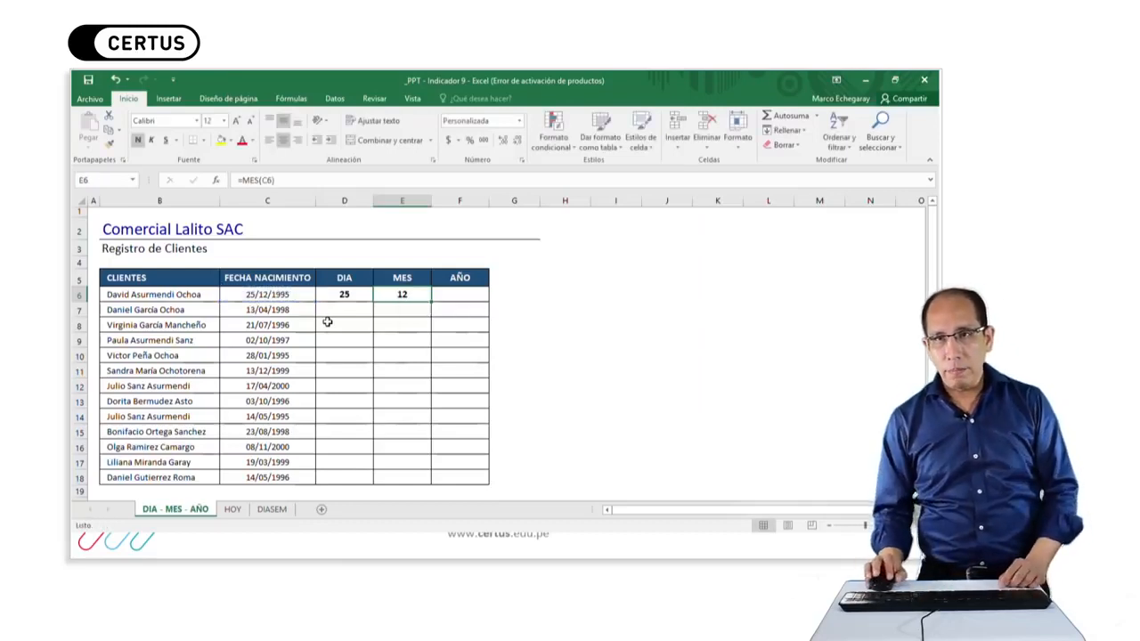
Enter =AÑO(C6) in cell F6 to extract the year from the first client's birth date.
click(472, 295)
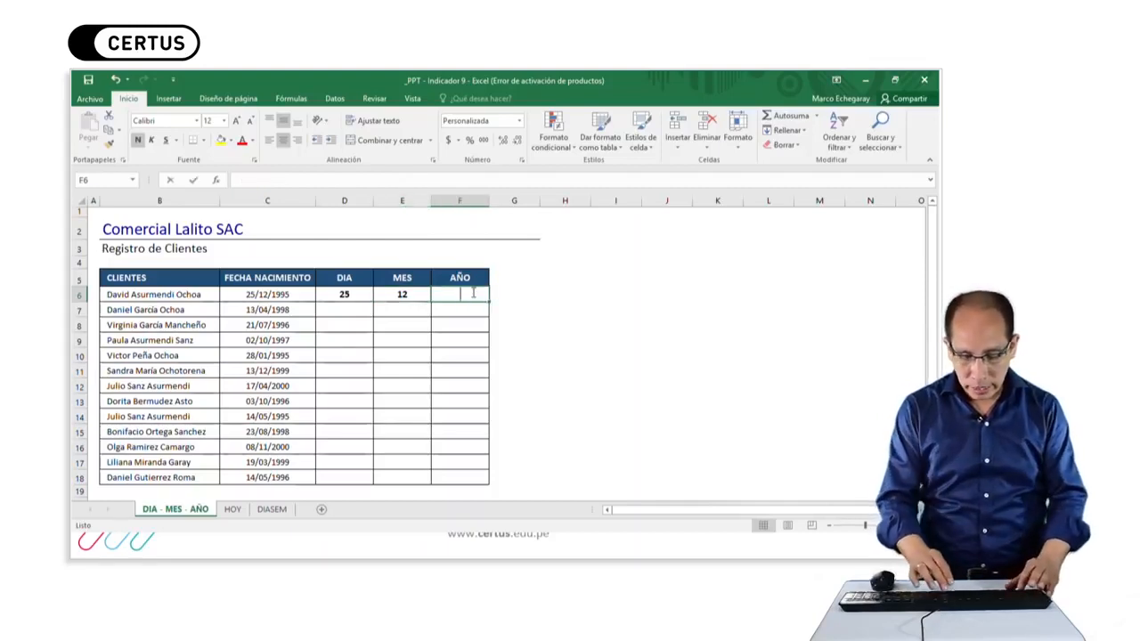
text(=año)
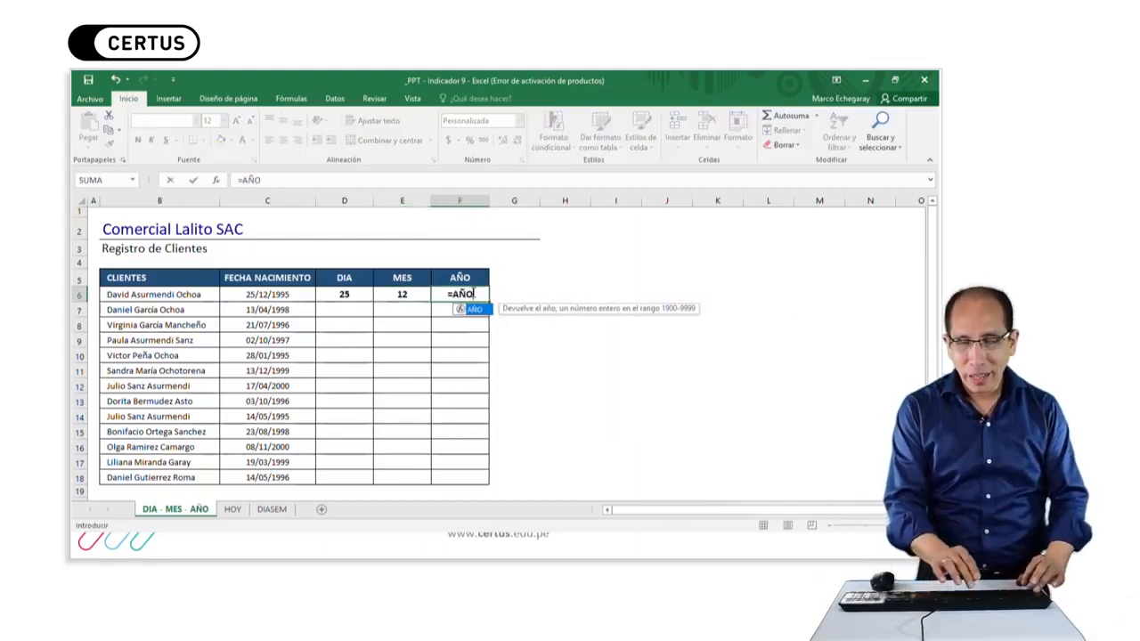
key(Tab)
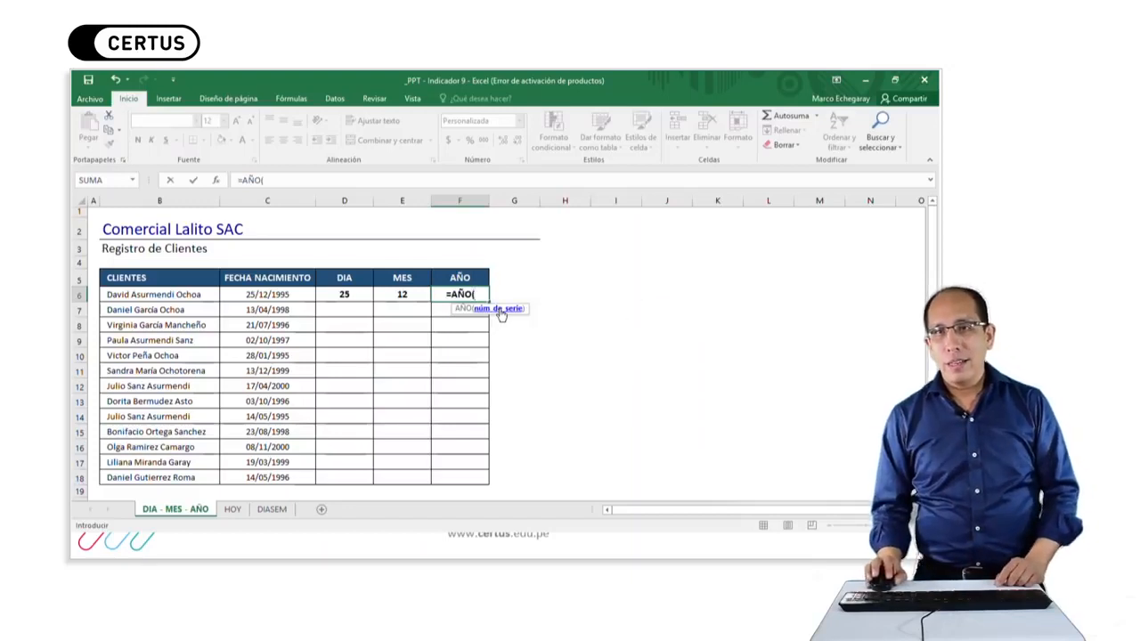
click(284, 295)
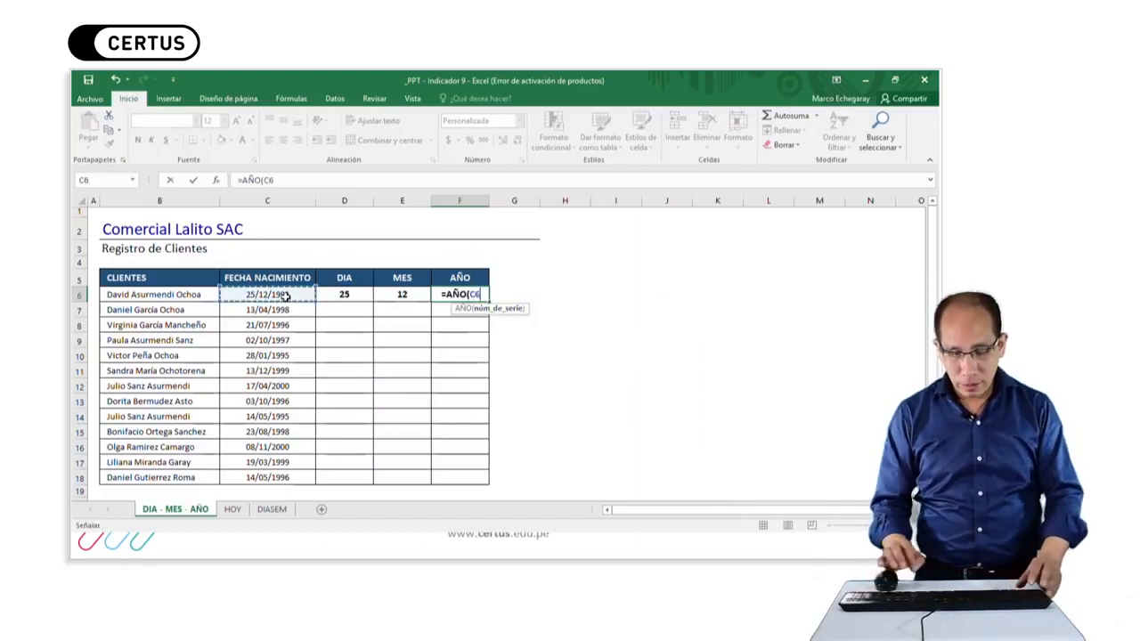
text())
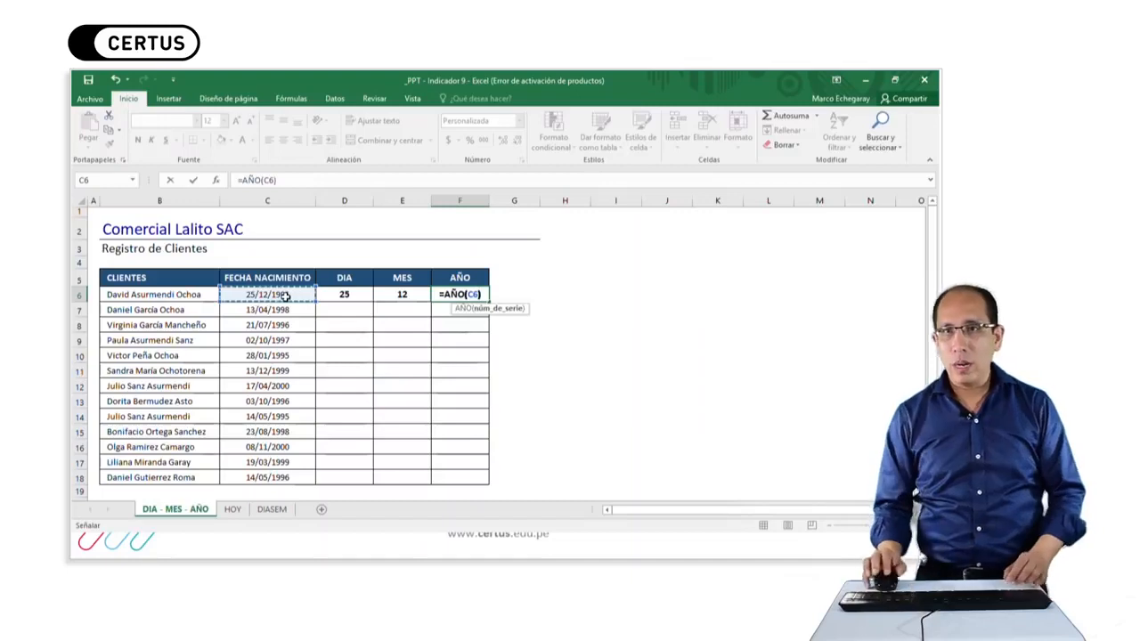
key(ctrl+Return)
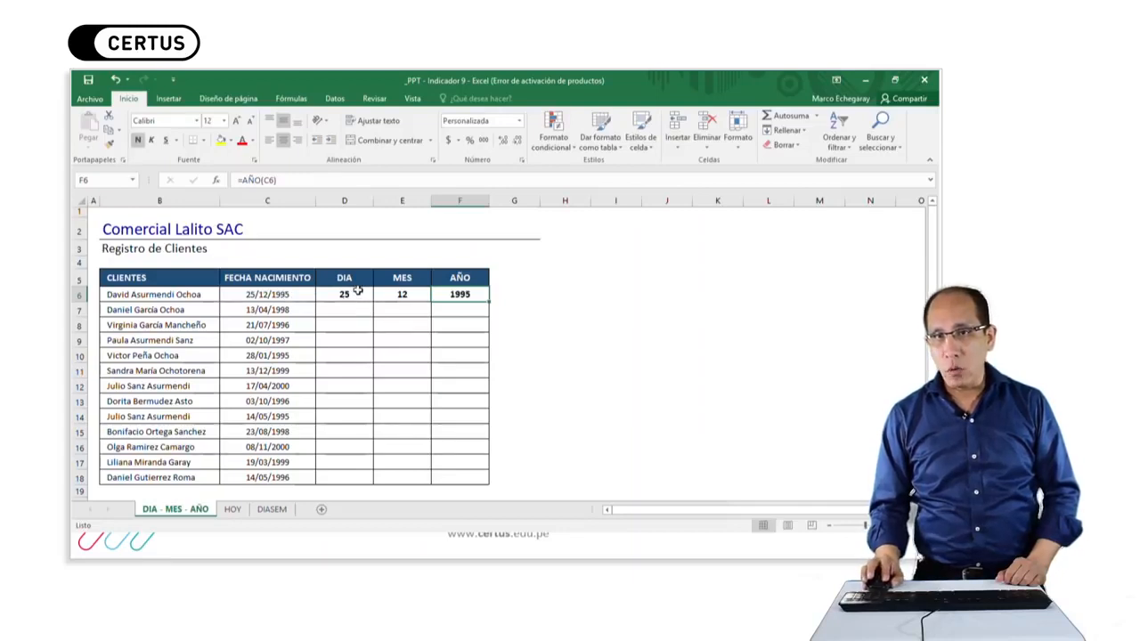
Copy the DIA, MES and AÑO formulas in D6:F6 down through row 18 for all clients.
drag(352, 294, 458, 298)
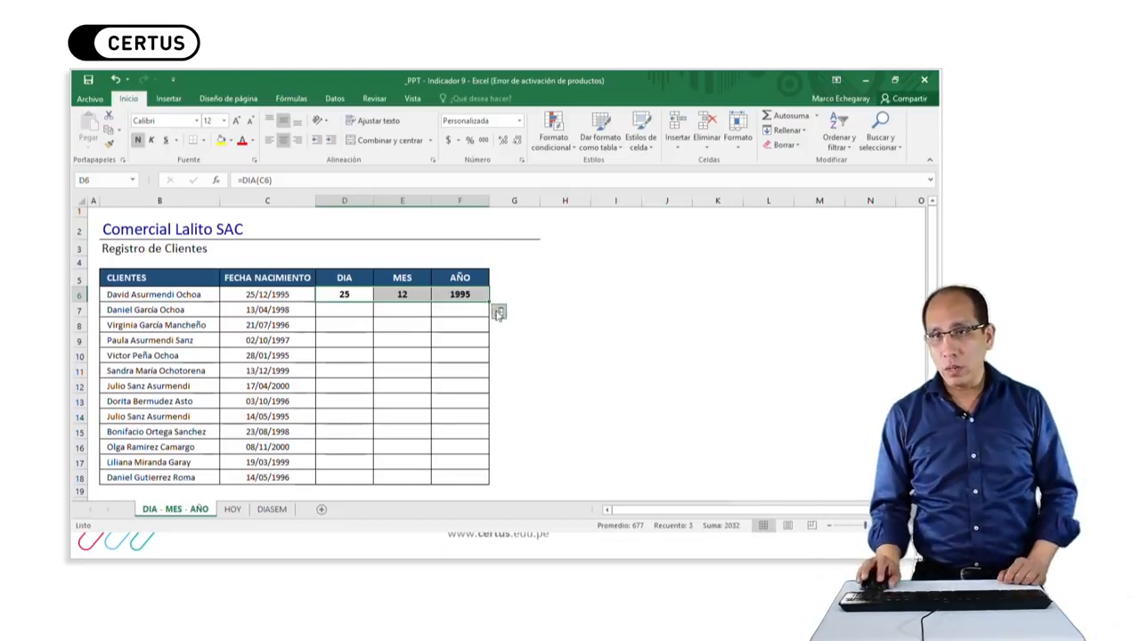
drag(493, 301, 494, 484)
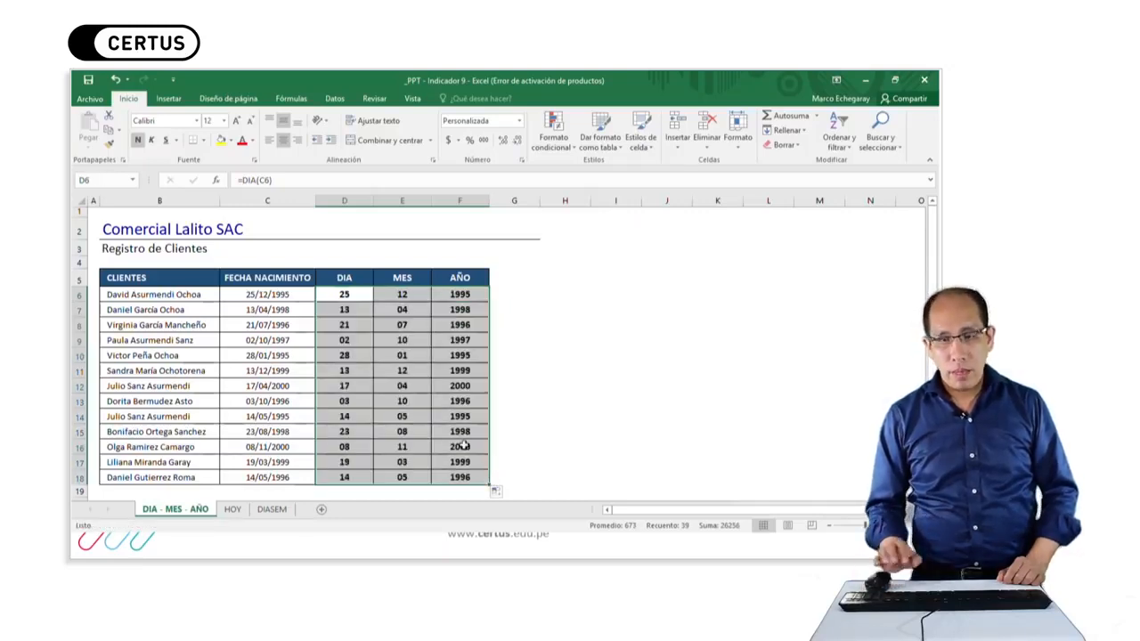
click(399, 356)
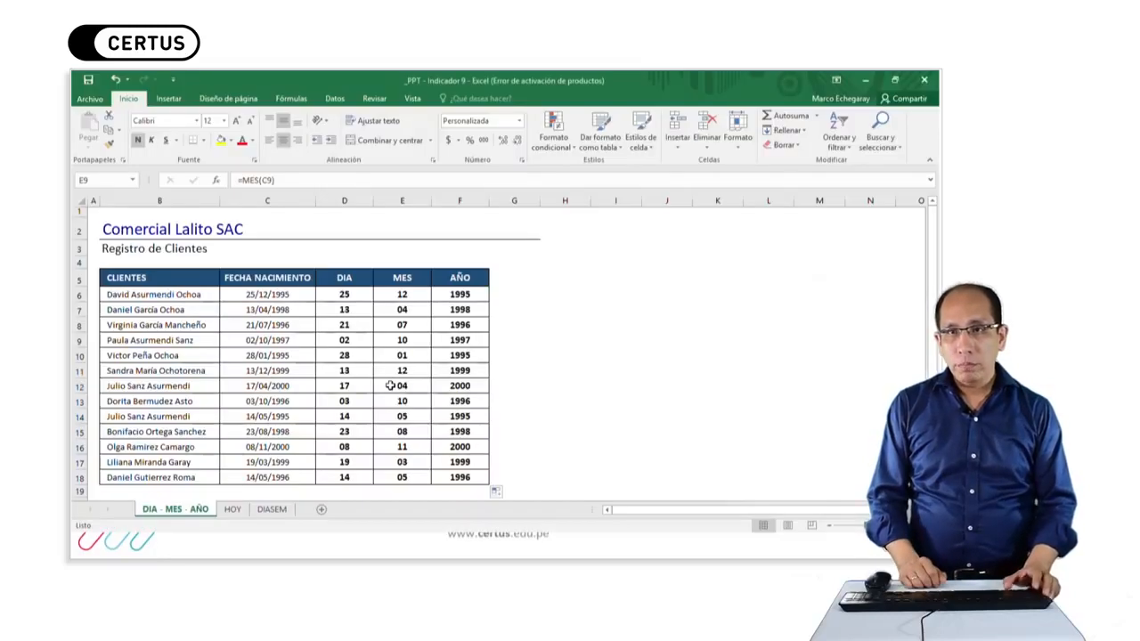
On the HOY sheet, enter =HOY() in cell F3 to return the current date.
key(ctrl+Page_Down)
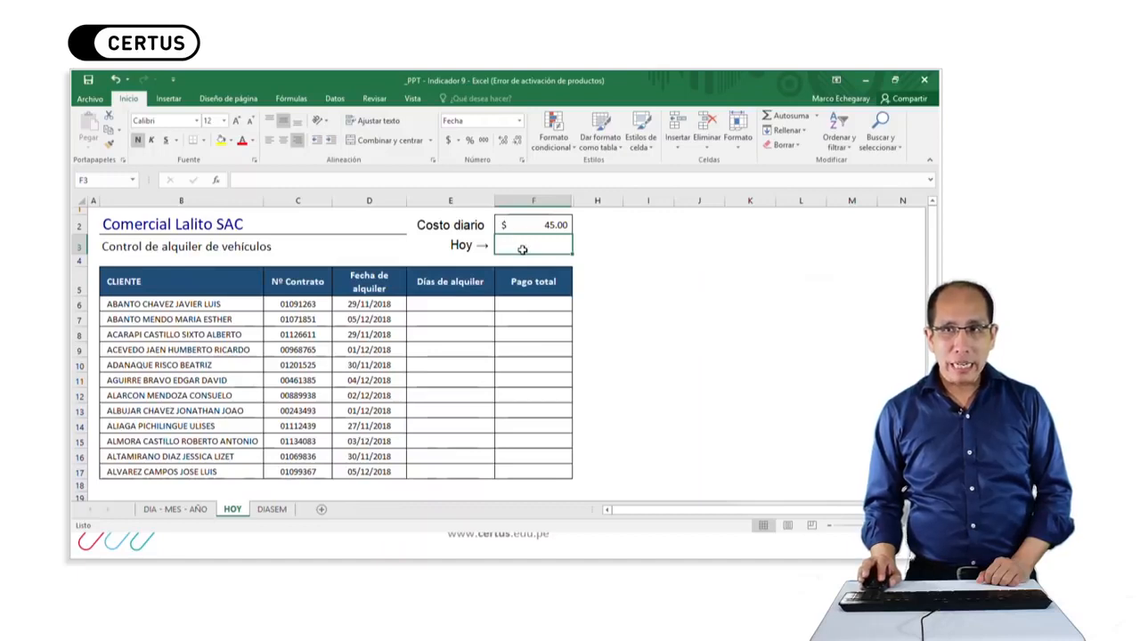
text(=H)
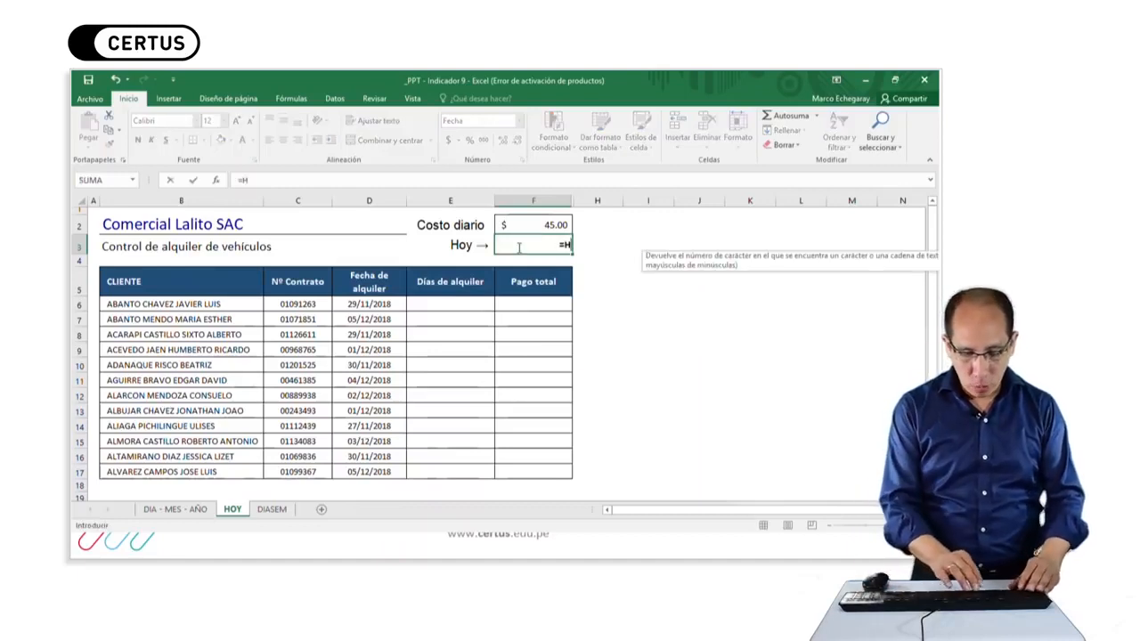
text(OY)
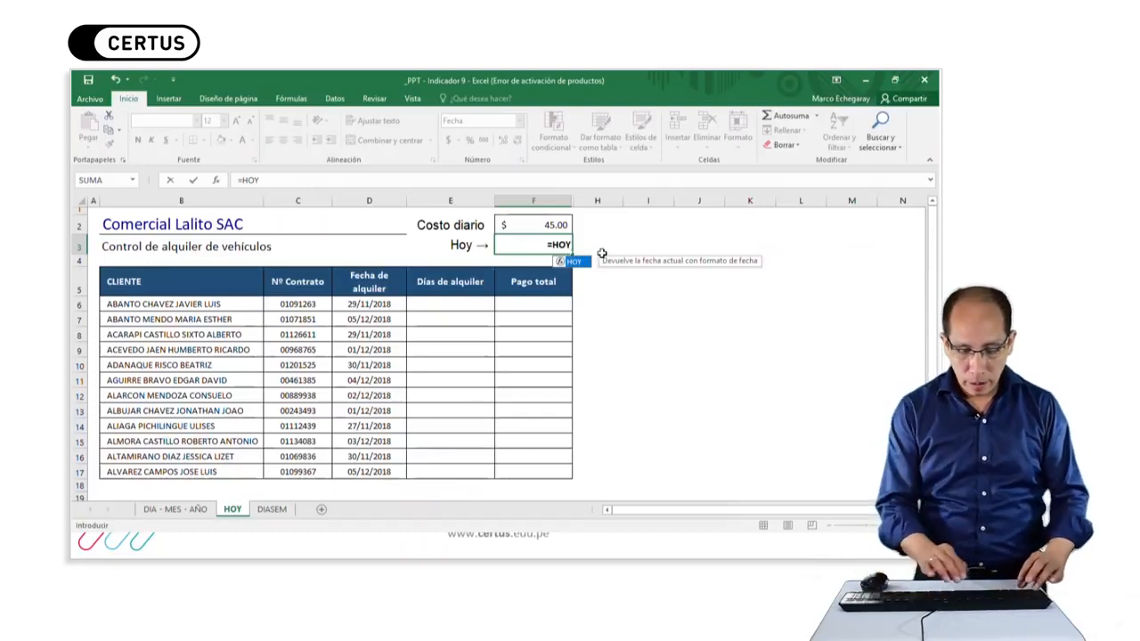
text(())
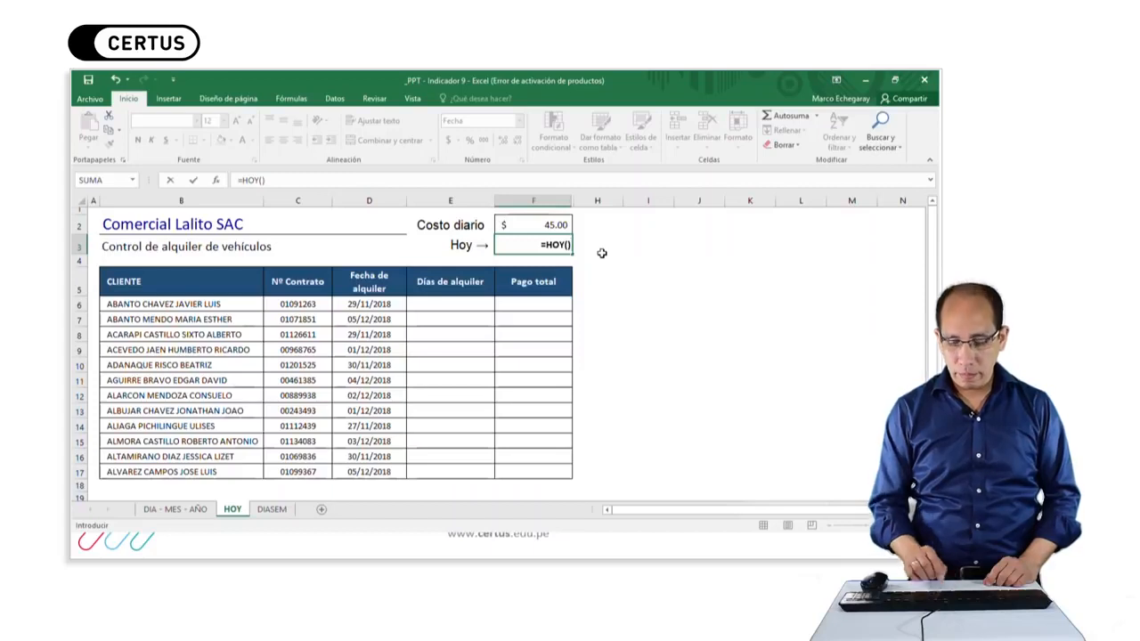
key(ctrl+Return)
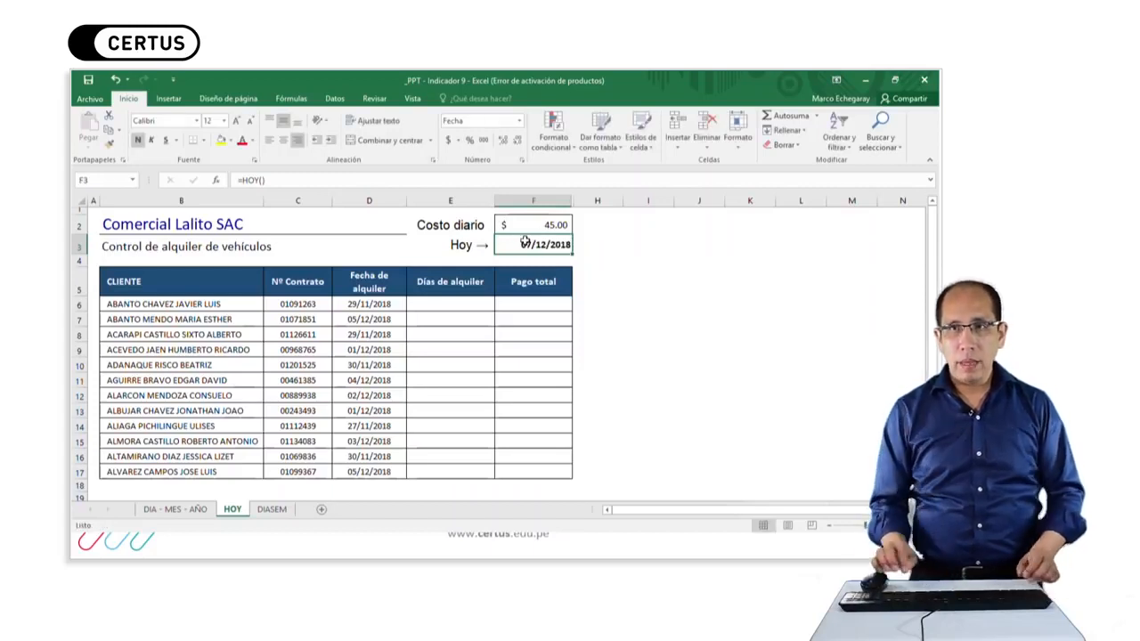
Calculate the rental days in E6 with =$F$3-D6 and copy the formula down through row 17.
click(445, 304)
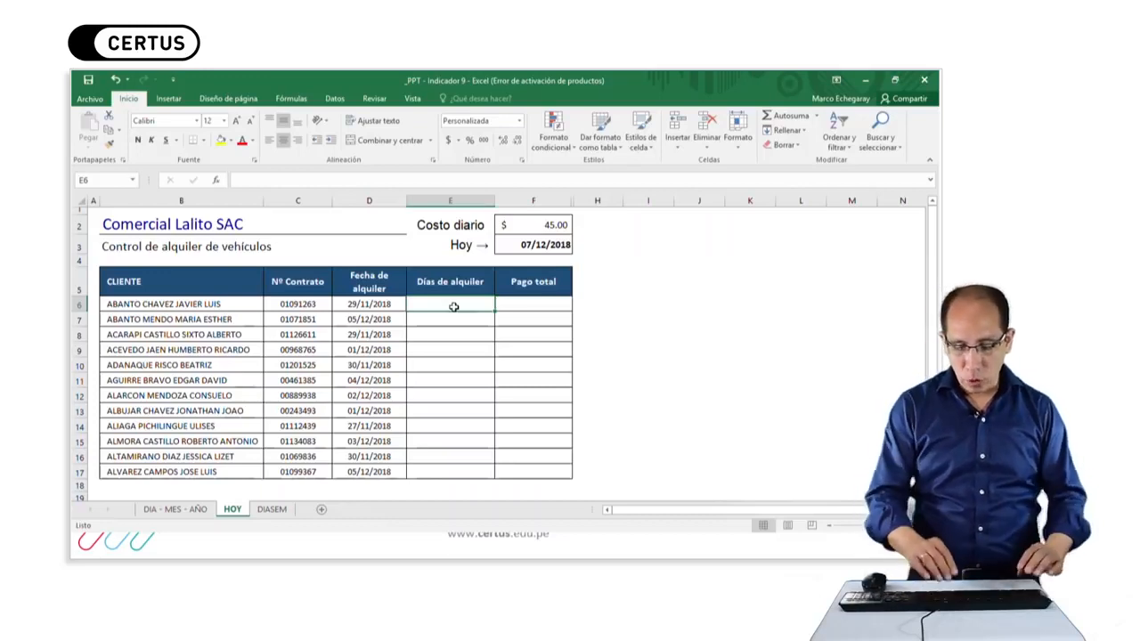
text(=)
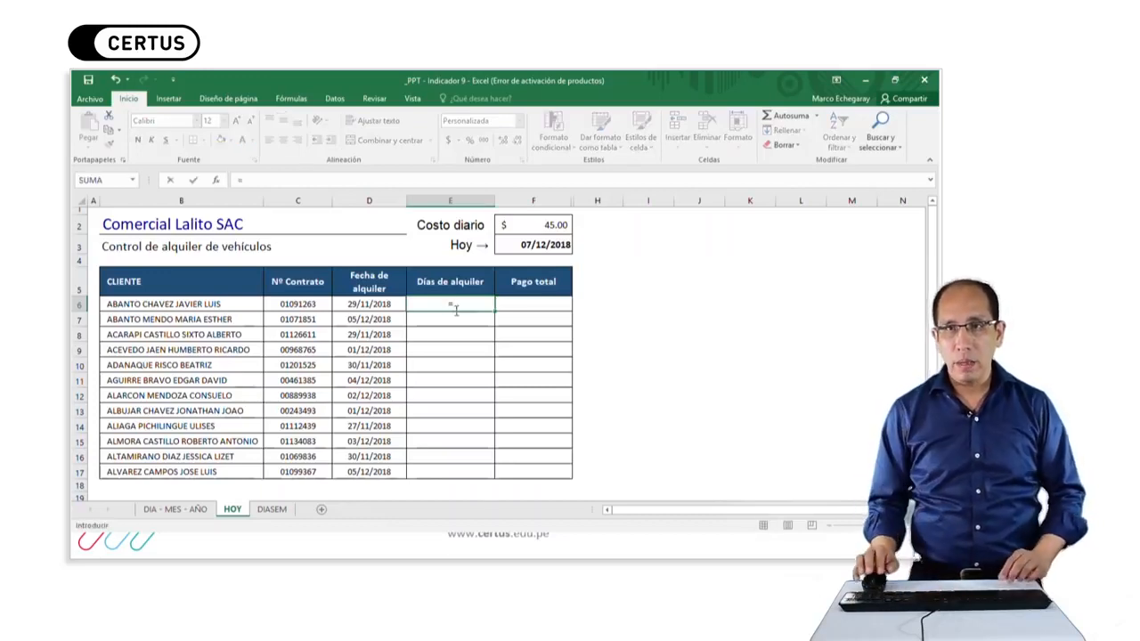
click(526, 244)
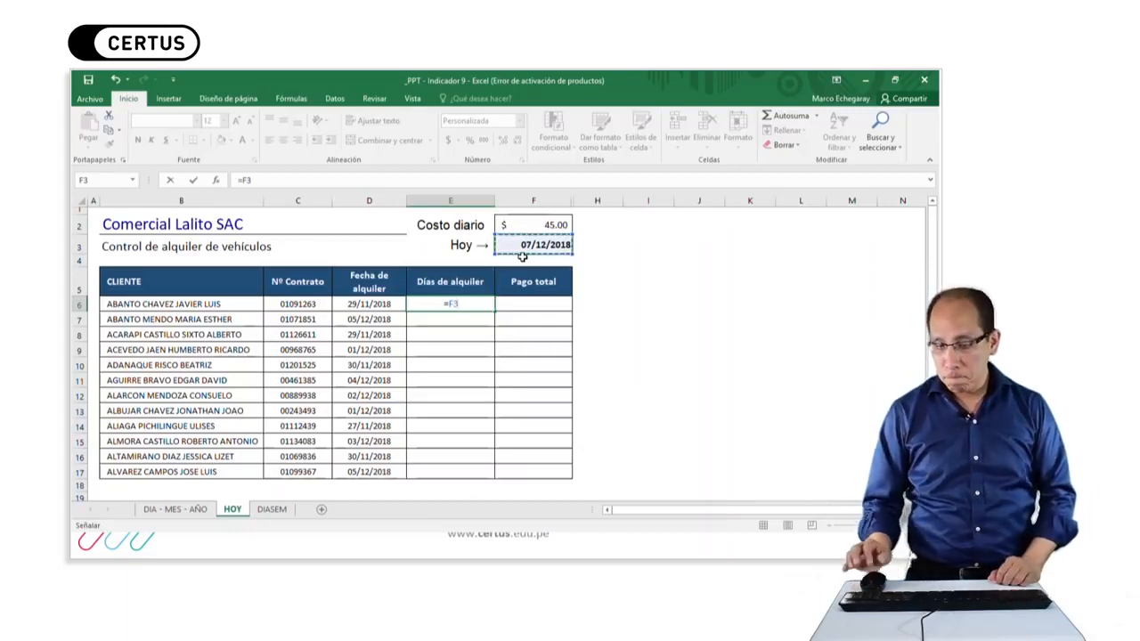
key(F4)
text(-)
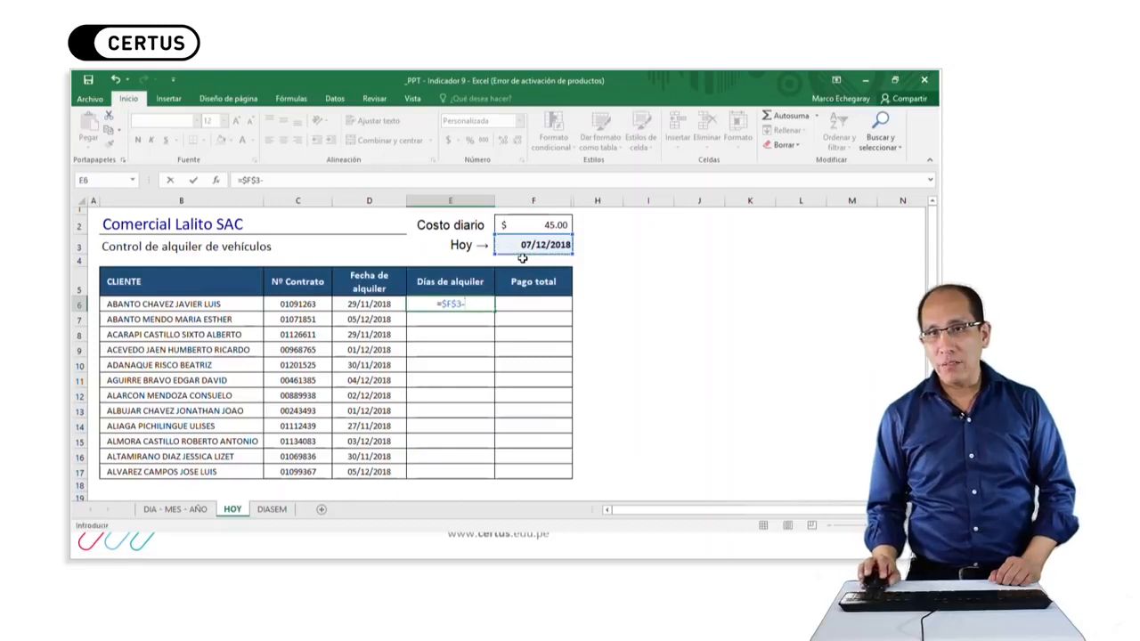
click(385, 304)
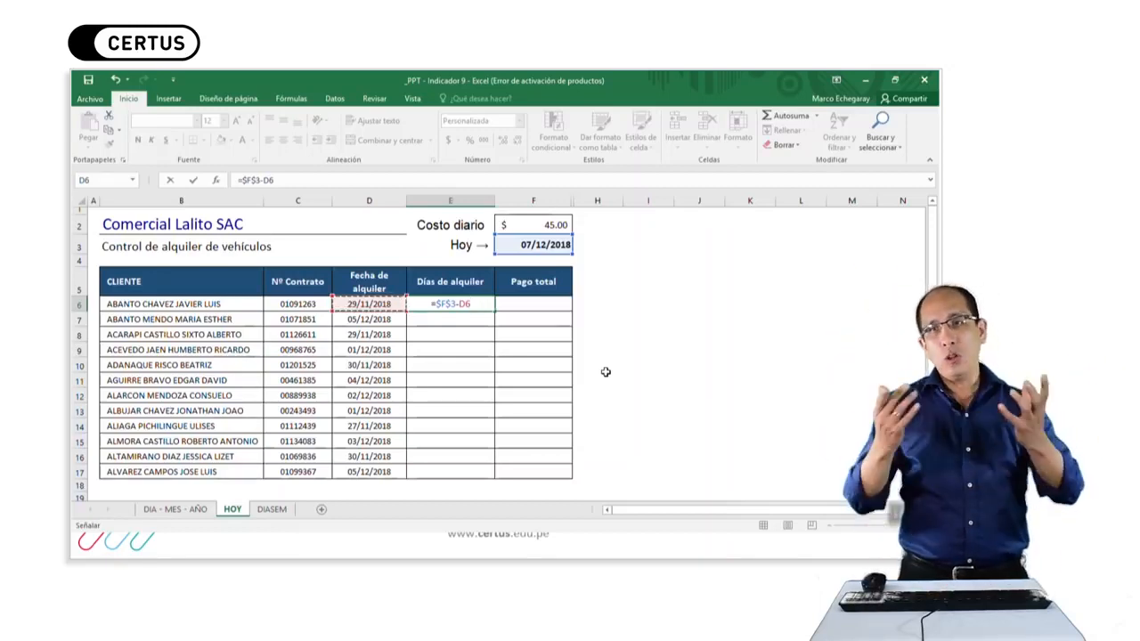
key(ctrl+Return)
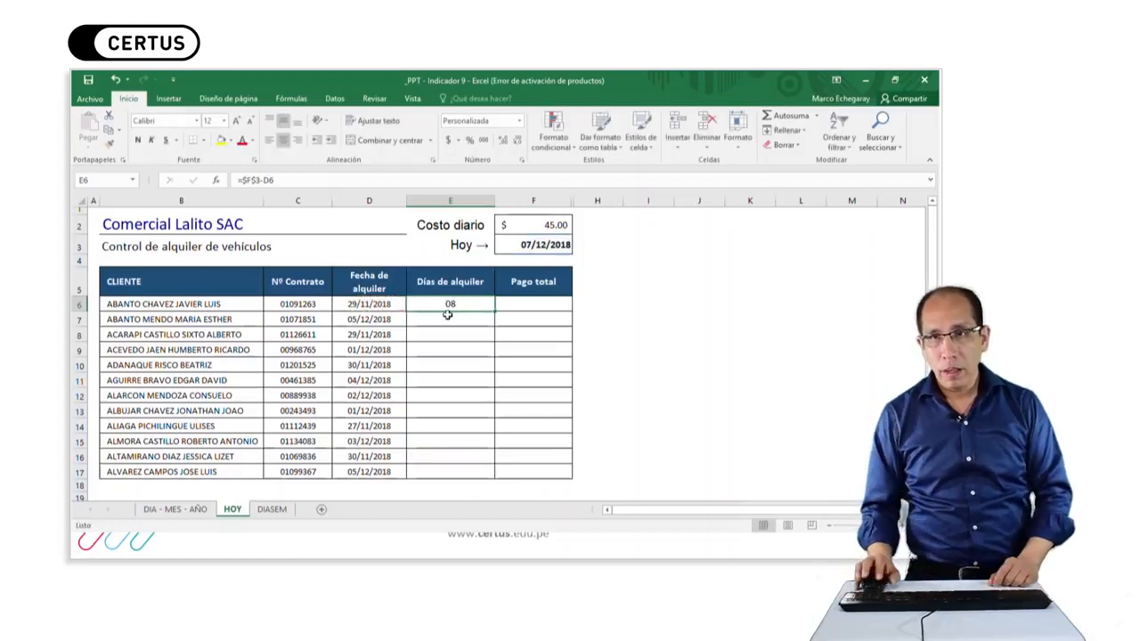
double_click(495, 311)
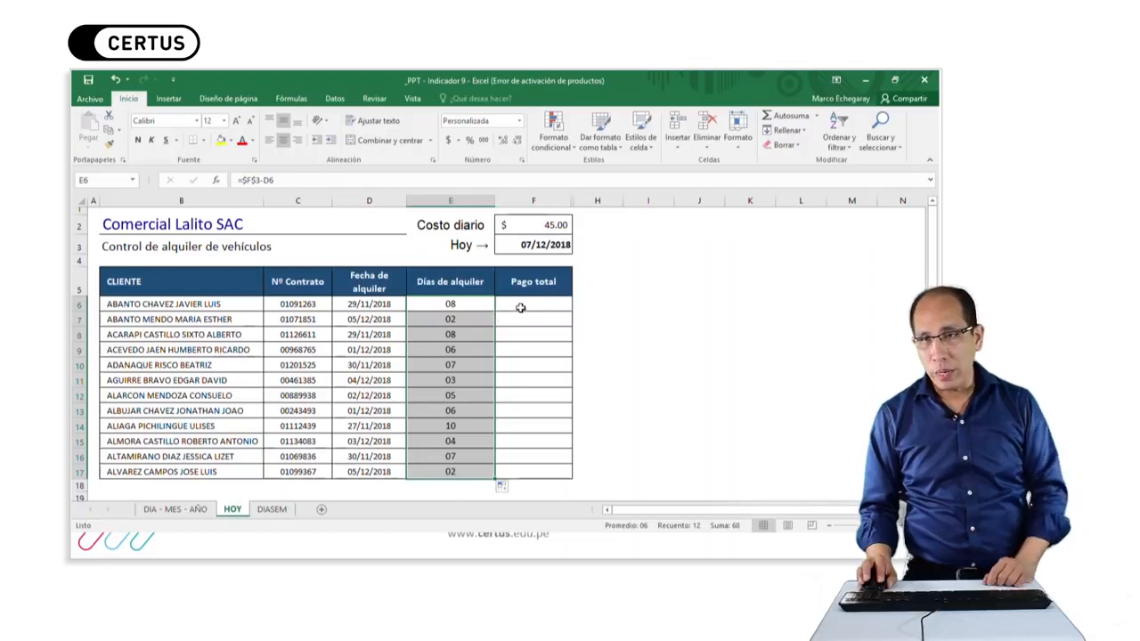
Calculate the total payment in F6 with =E6*$F$2 and copy the formula down through row 17.
click(523, 304)
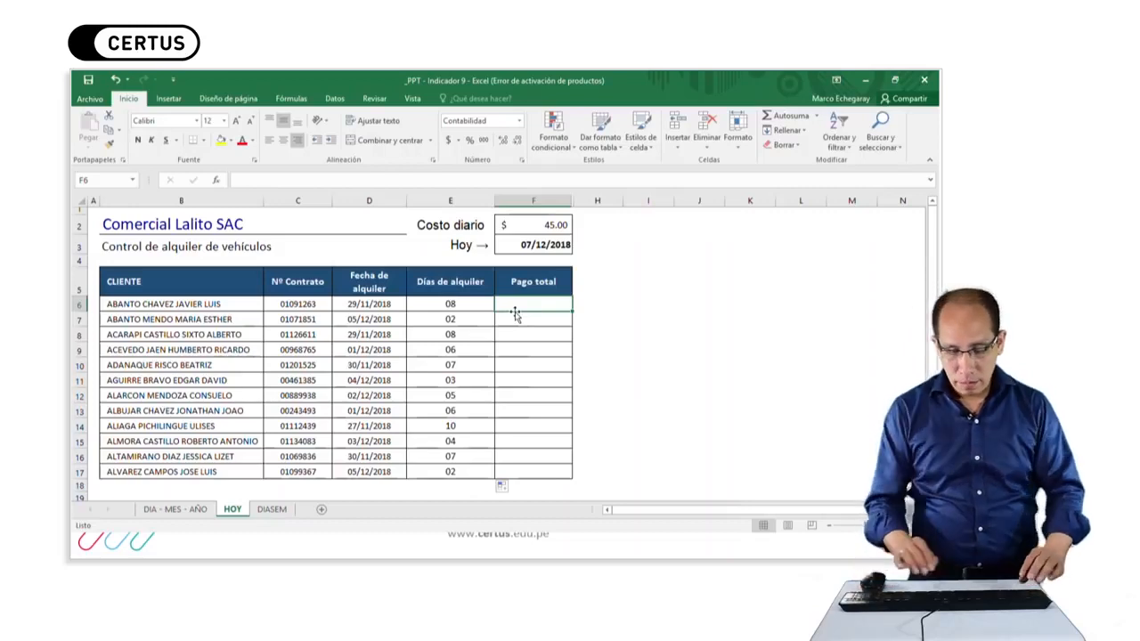
text(=)
click(456, 304)
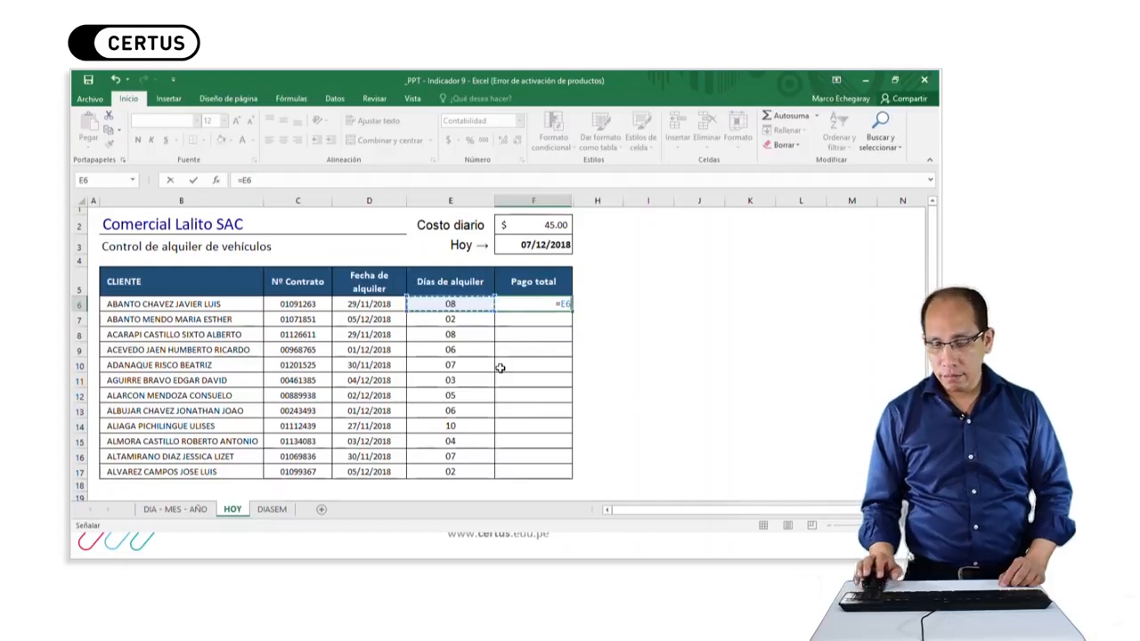
text(*)
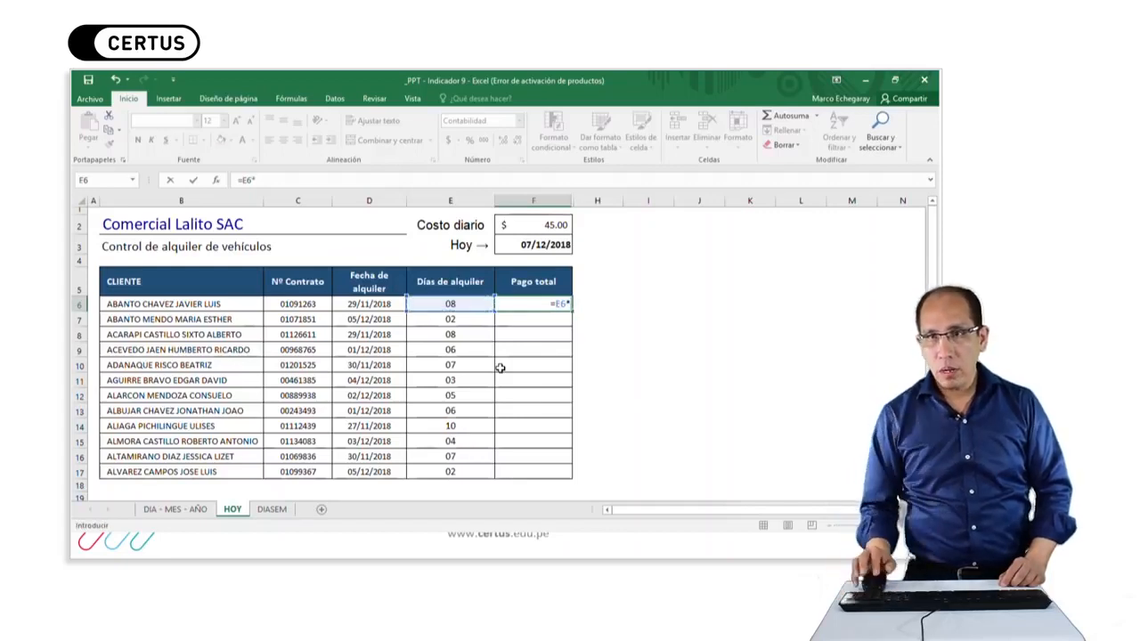
click(530, 227)
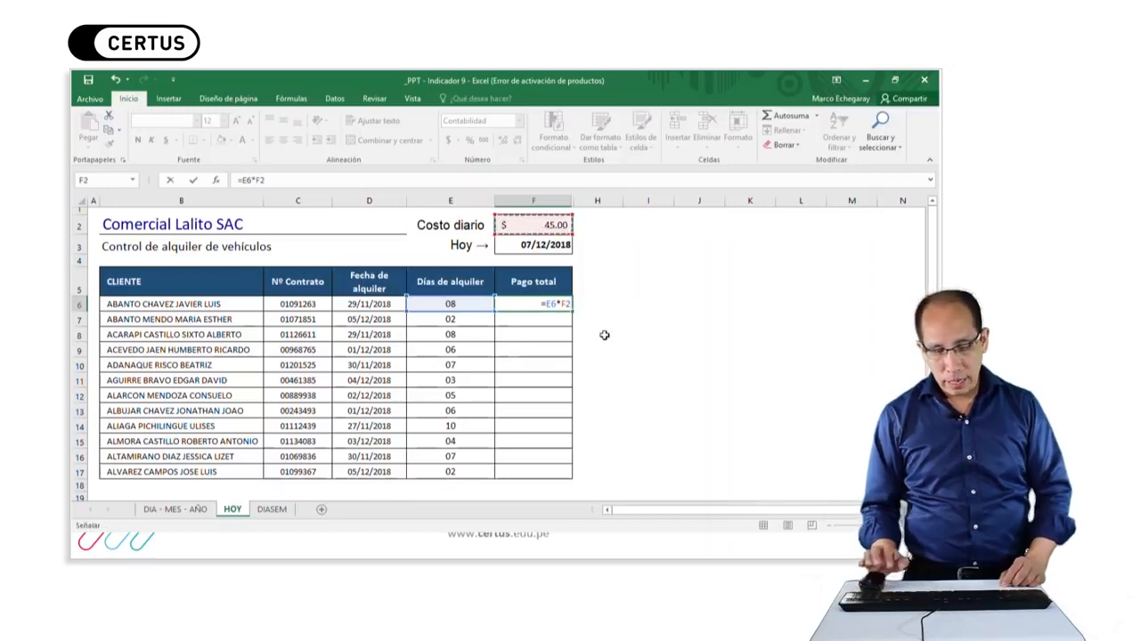
key(F4)
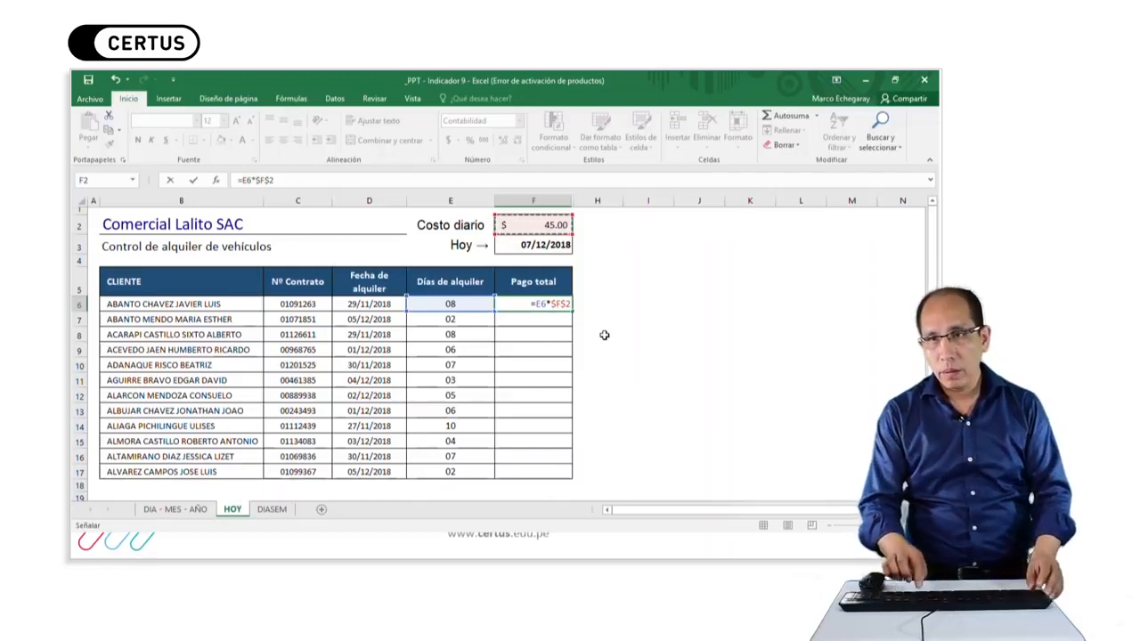
key(ctrl+Return)
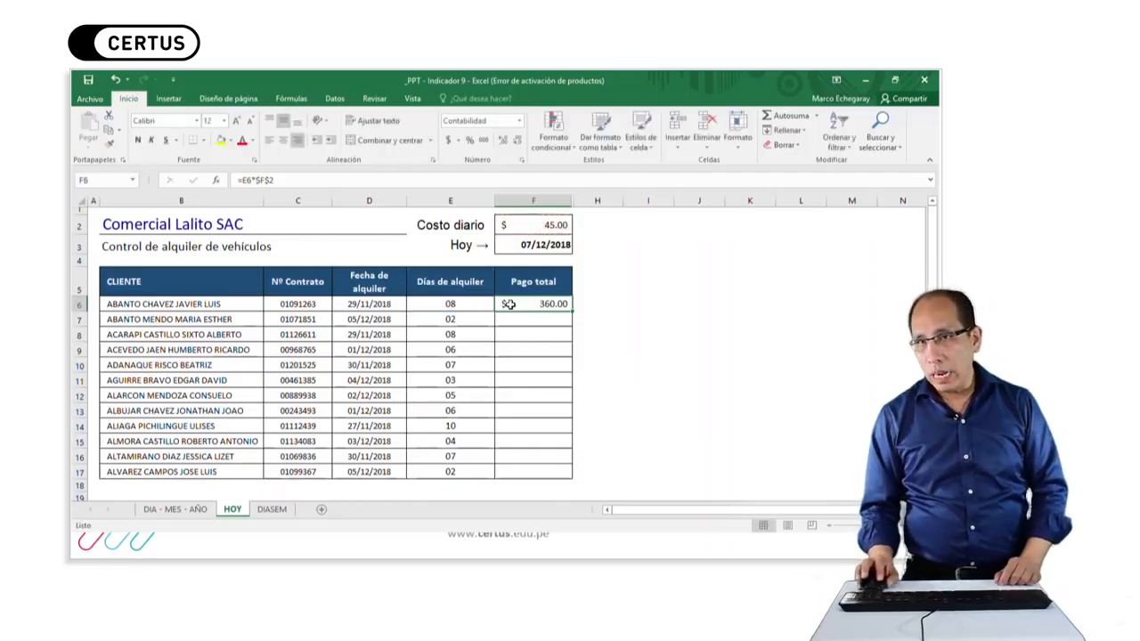
double_click(568, 310)
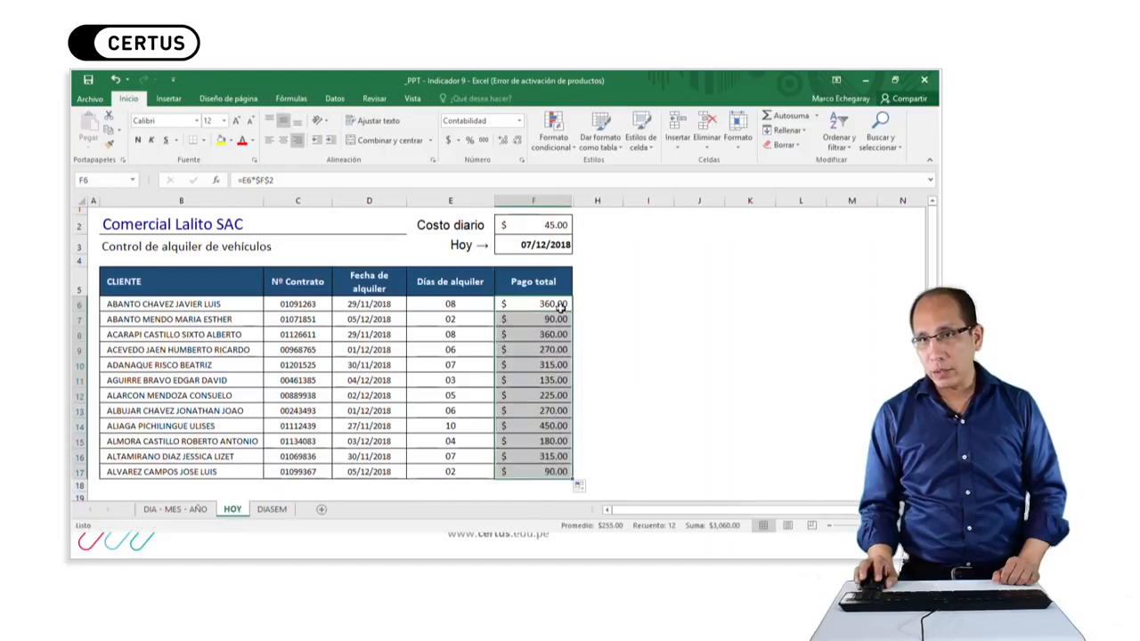
click(537, 316)
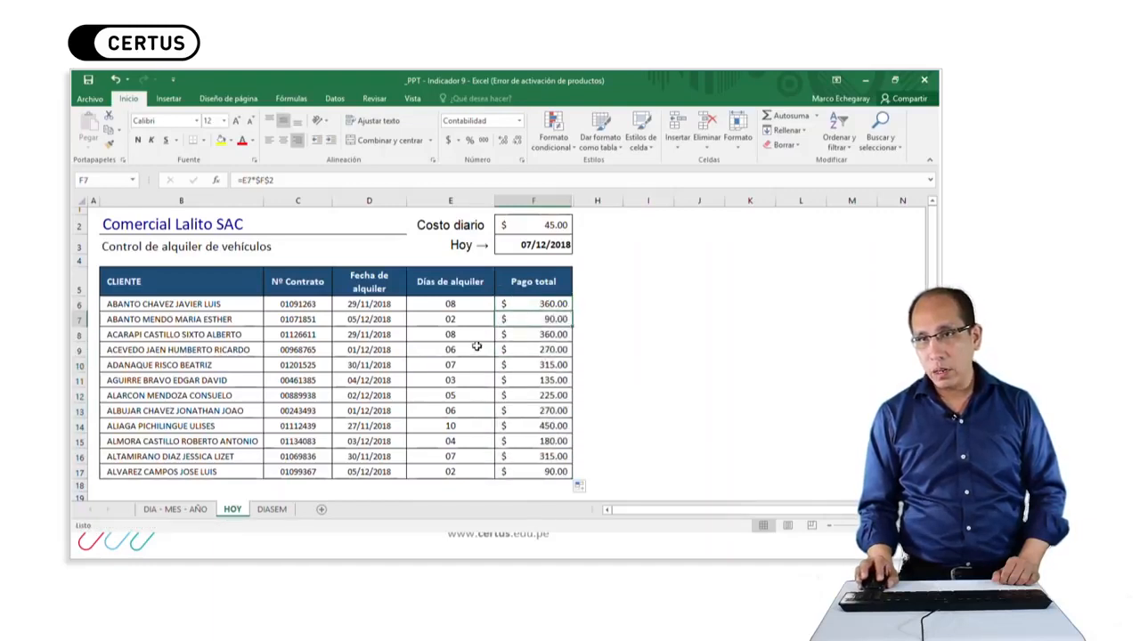